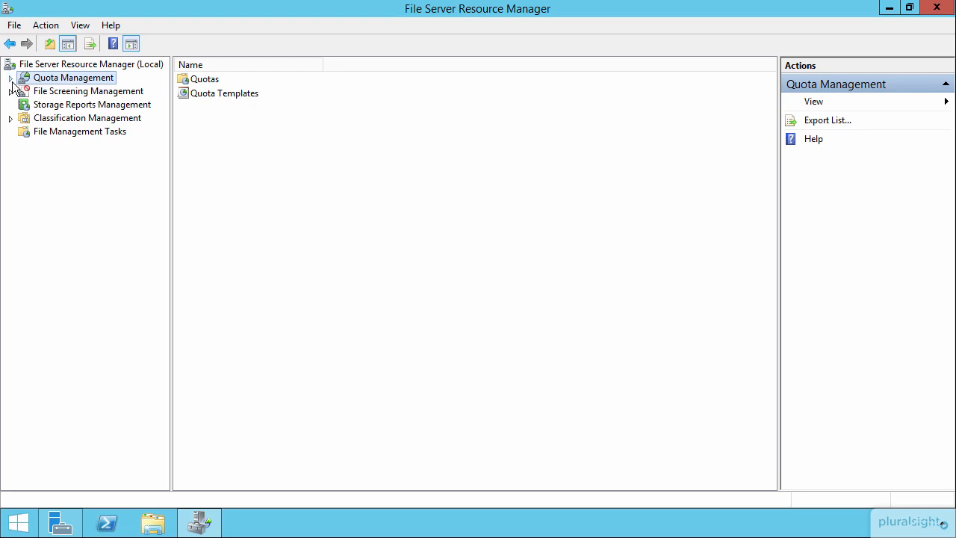
Open the properties of the 100 MB Limit quota template under Quota Management.
click(10, 78)
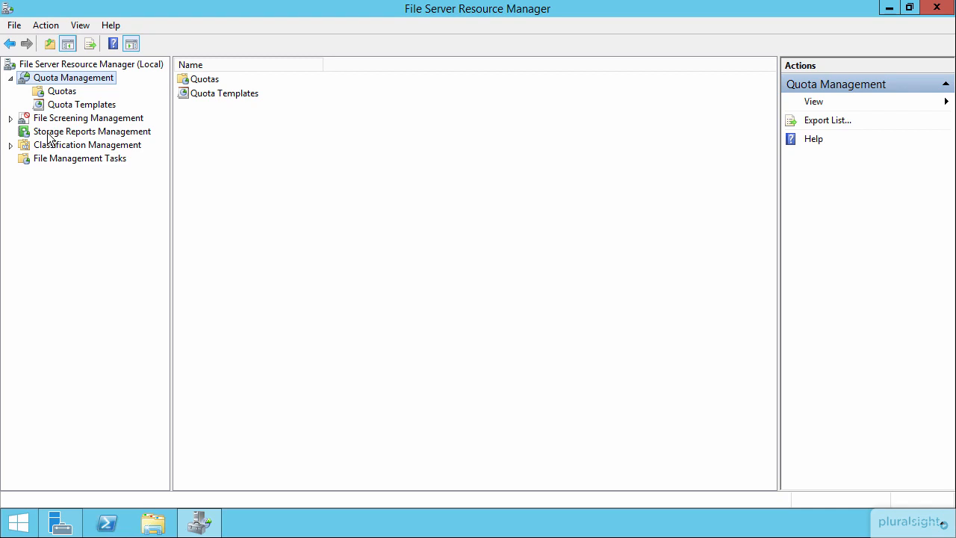
click(82, 105)
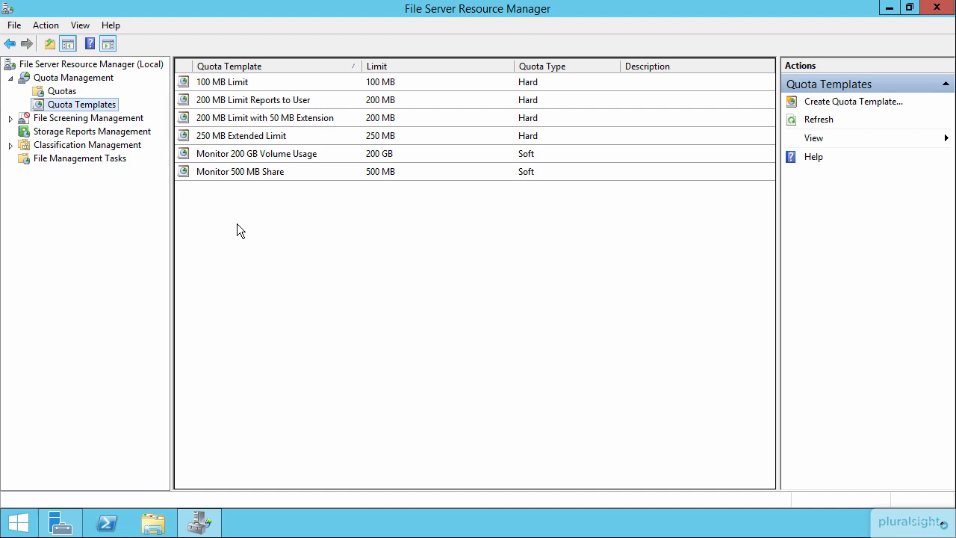
click(234, 82)
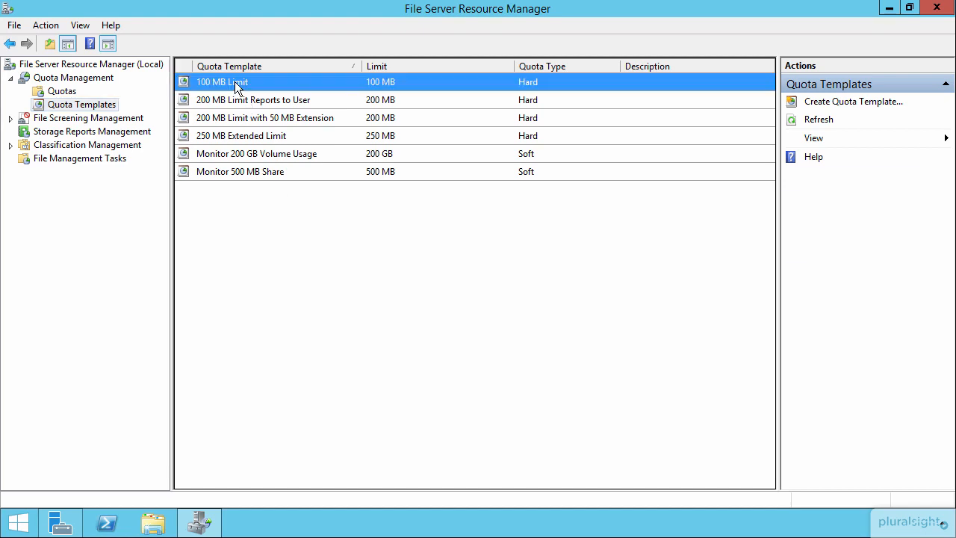
double_click(234, 81)
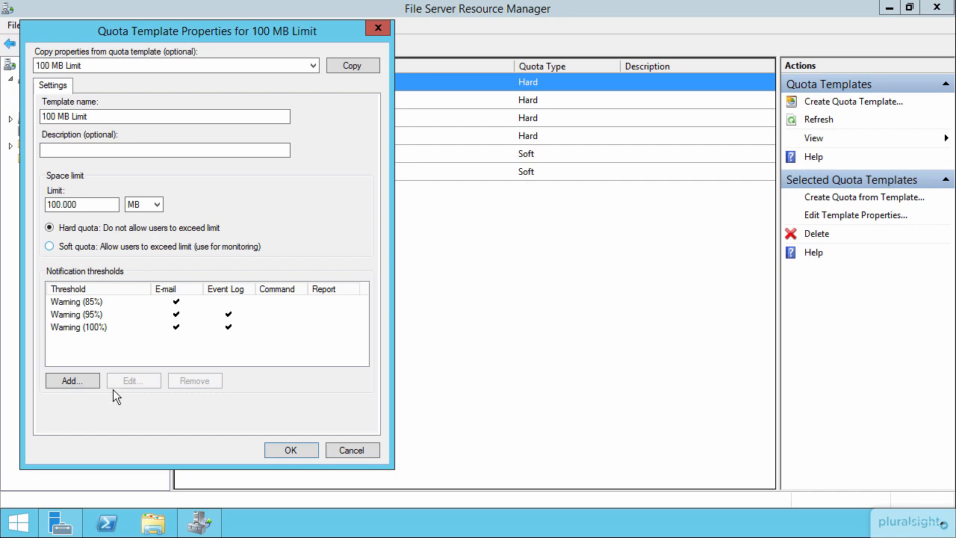
Review the e-mail, event log, command and report options for a new notification threshold, then close the template without changes.
click(71, 381)
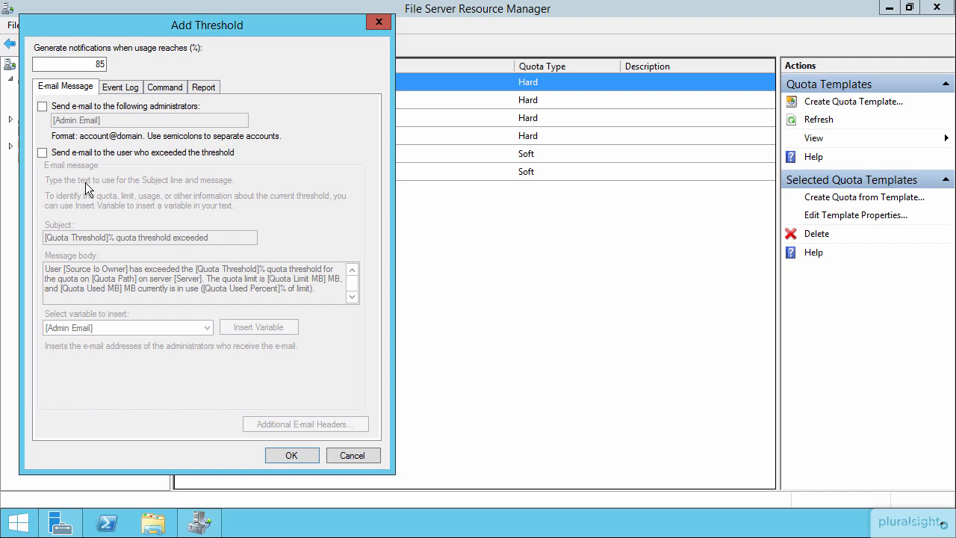
click(122, 89)
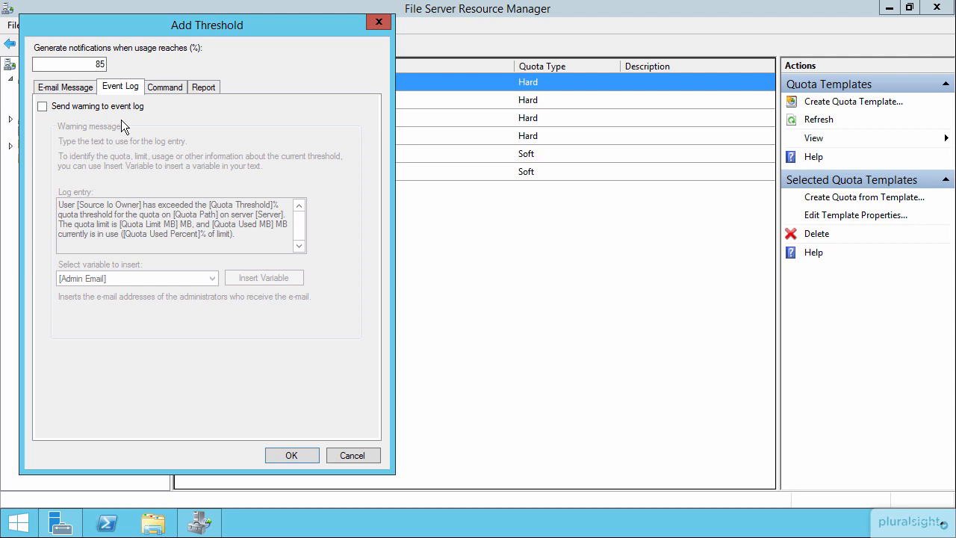
click(167, 88)
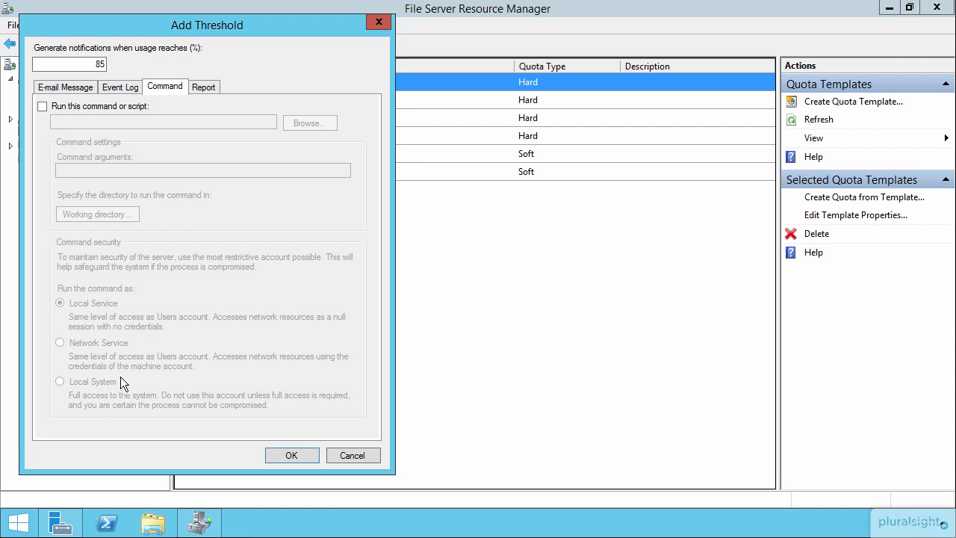
click(214, 87)
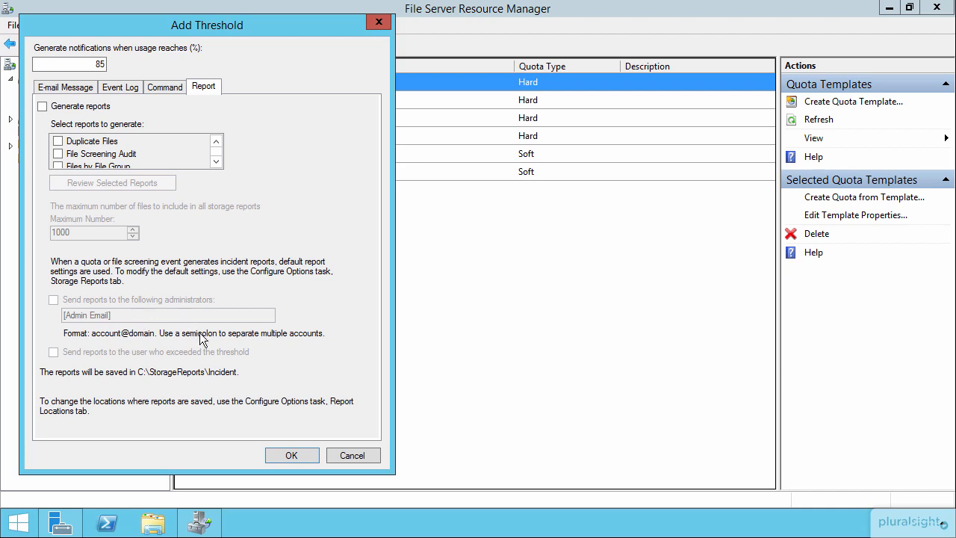
click(352, 455)
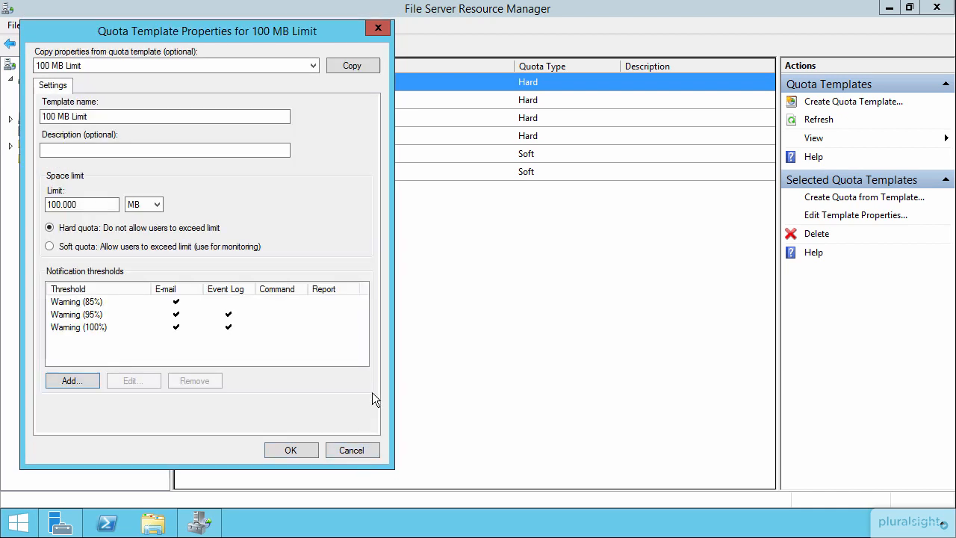
click(343, 448)
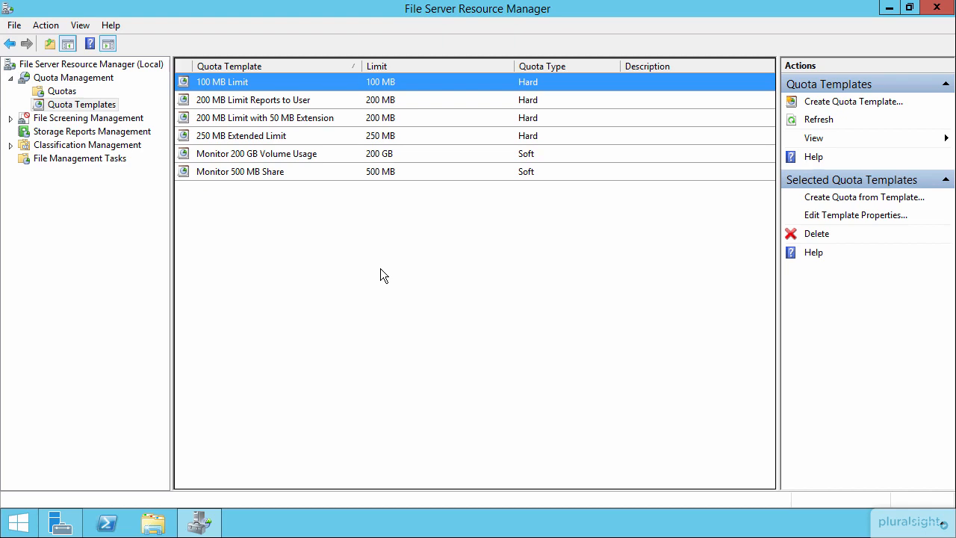
Start a new quota and choose the CompanyShared folder on drive E: as its path.
click(62, 92)
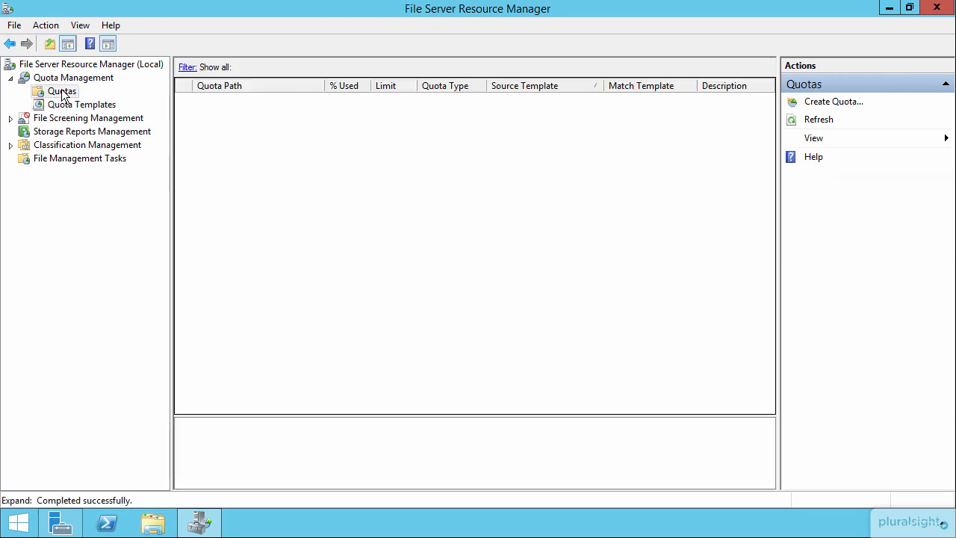
right_click(62, 91)
click(112, 98)
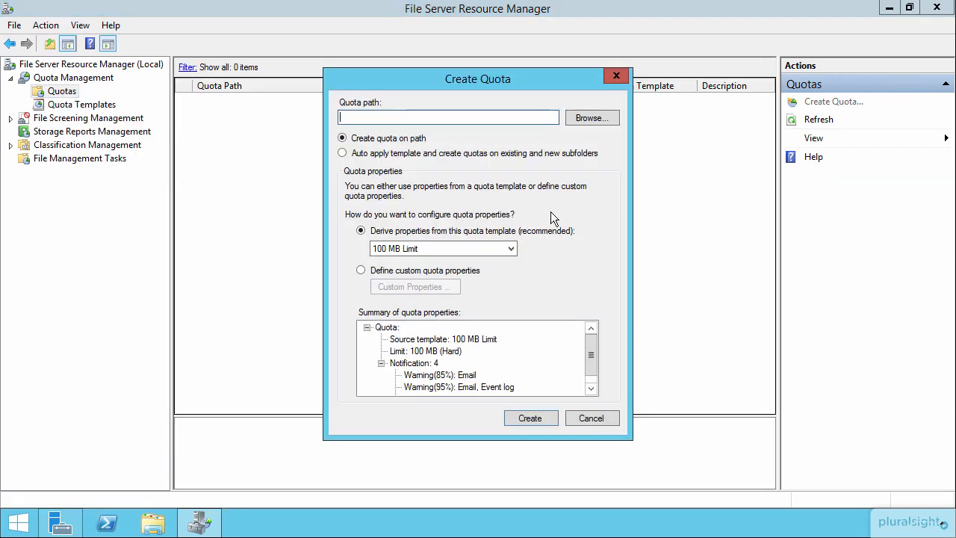
click(592, 118)
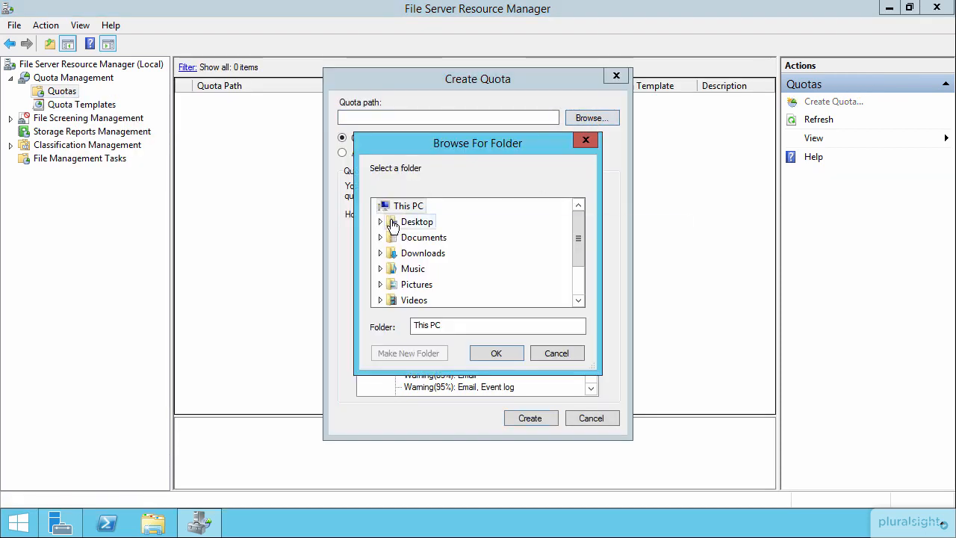
drag(580, 214, 575, 250)
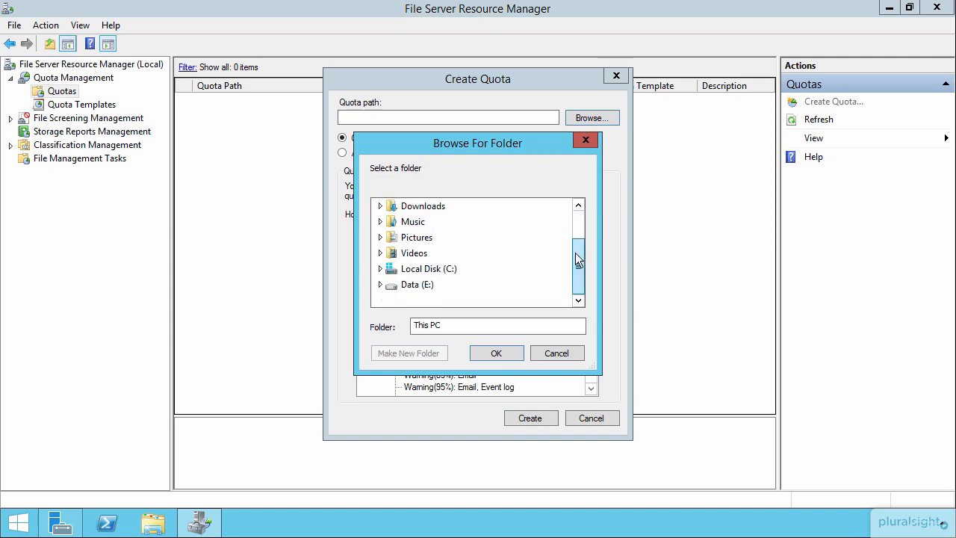
click(380, 285)
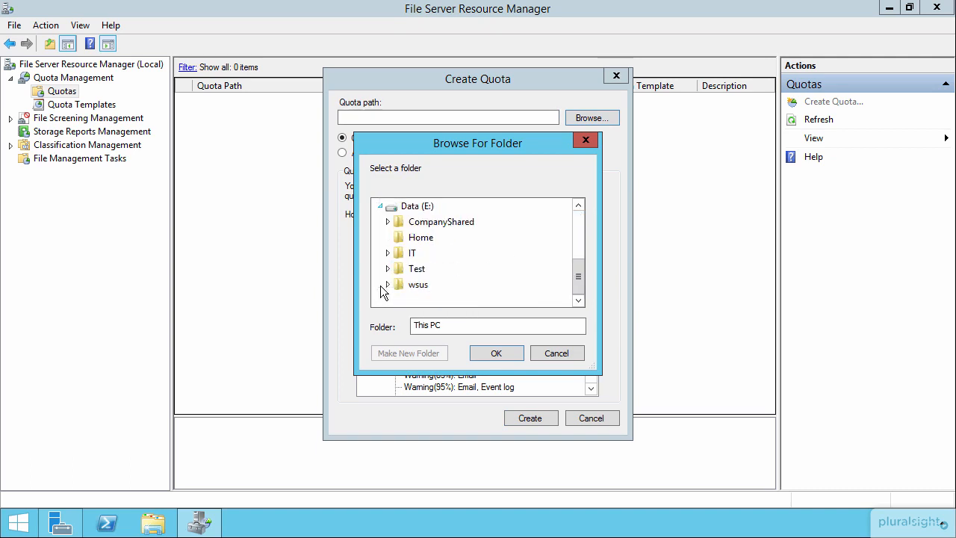
click(437, 222)
click(491, 356)
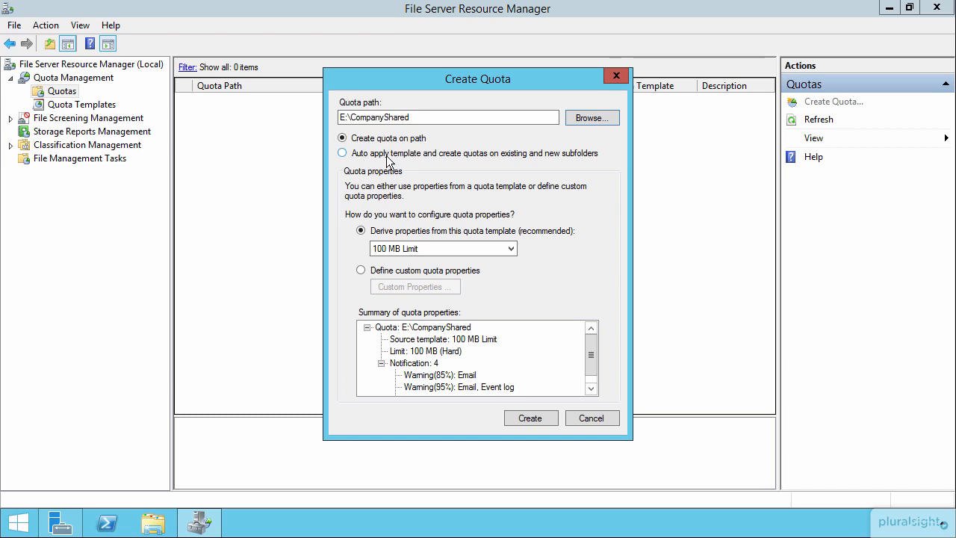
Try auto-applying the template to existing and new subfolders with the path E:\CompanyRoamingProfiles, then discard the new quota.
click(387, 158)
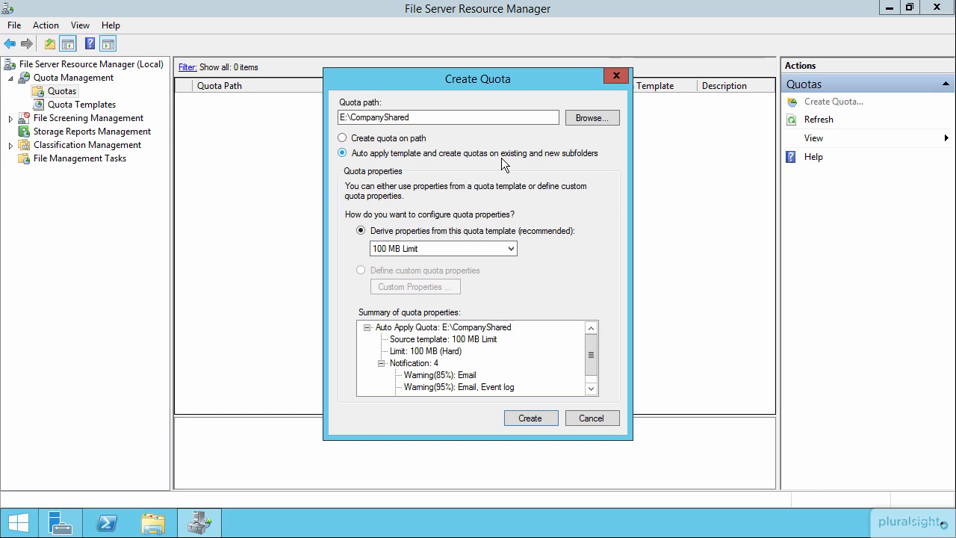
click(407, 117)
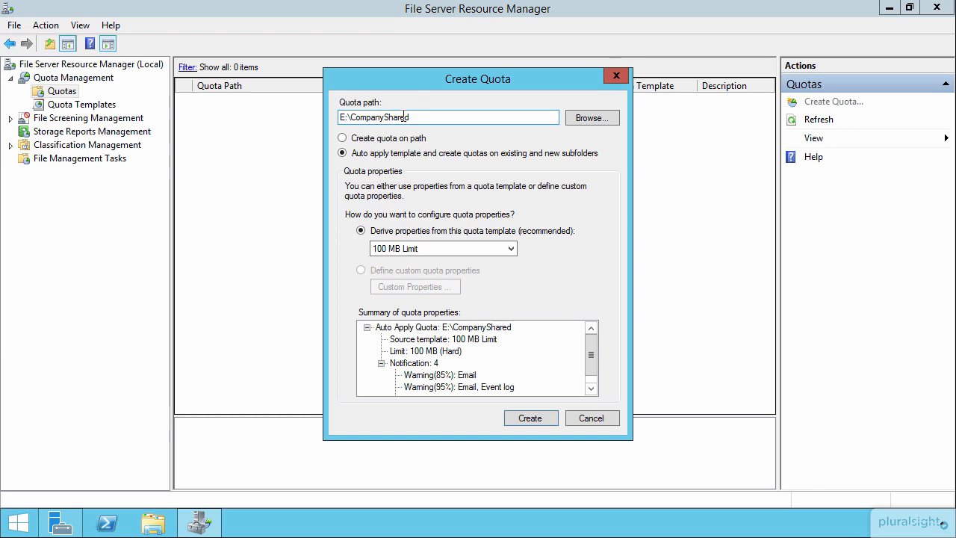
key(BackSpace)
key(BackSpace)
key(BackSpace)
key(BackSpace)
key(BackSpace)
key(BackSpace)
key(BackSpace)
text(yRoamingProfiles)
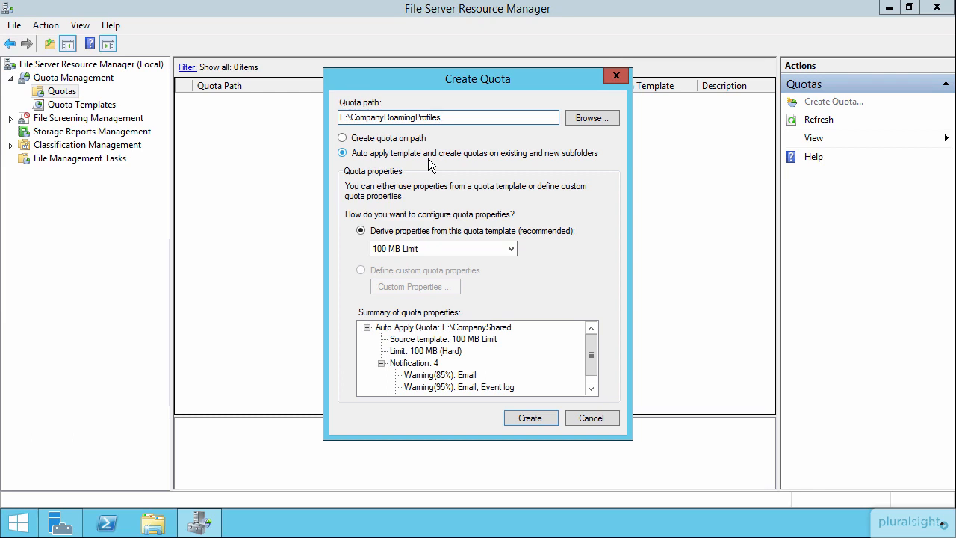
click(590, 419)
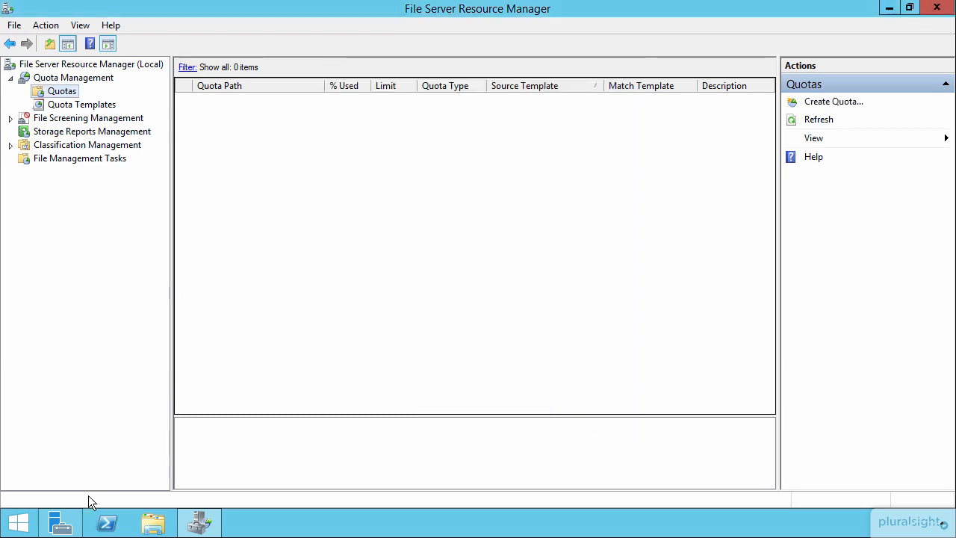
Switch to Windows PowerShell as administrator and change the working directory to the root of drive C:.
right_click(106, 523)
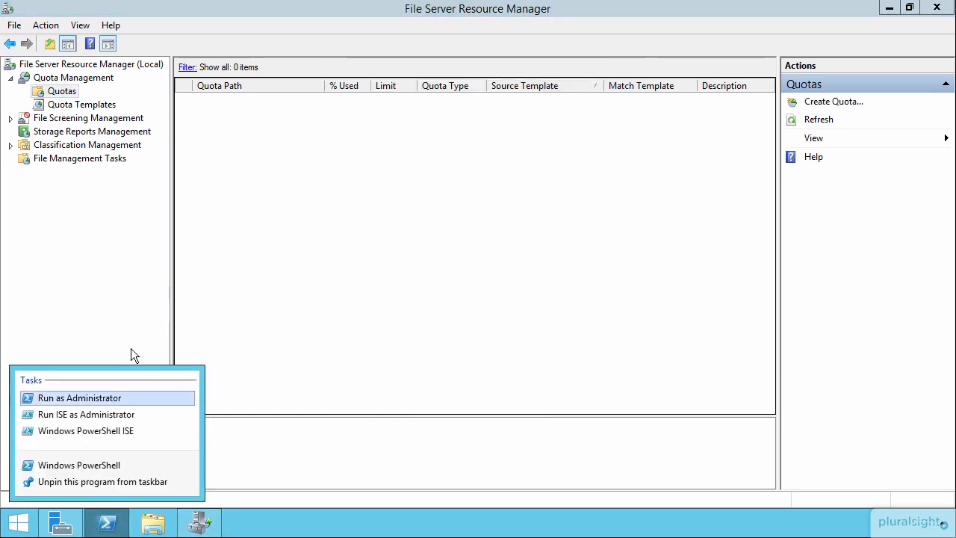
click(105, 400)
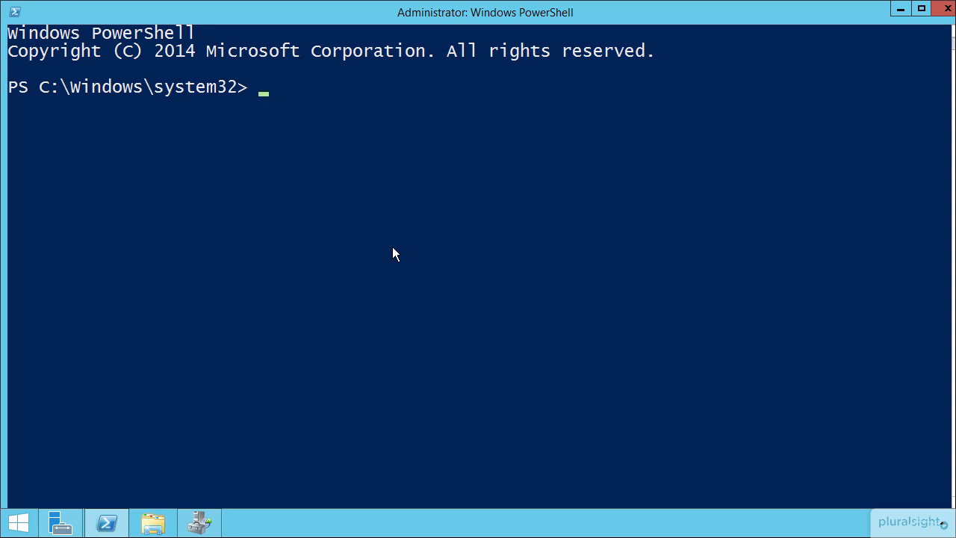
text(d \)
key(Return)
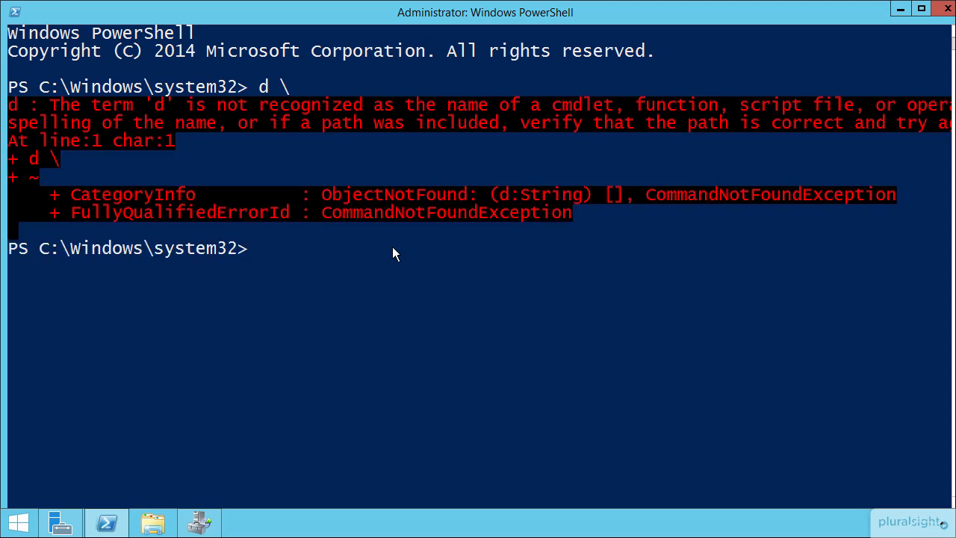
text(cd \)
key(Return)
Clear the PowerShell console and add a few blank prompt lines.
text(cls)
key(Return)
key(Return)
key(Return)
key(Return)
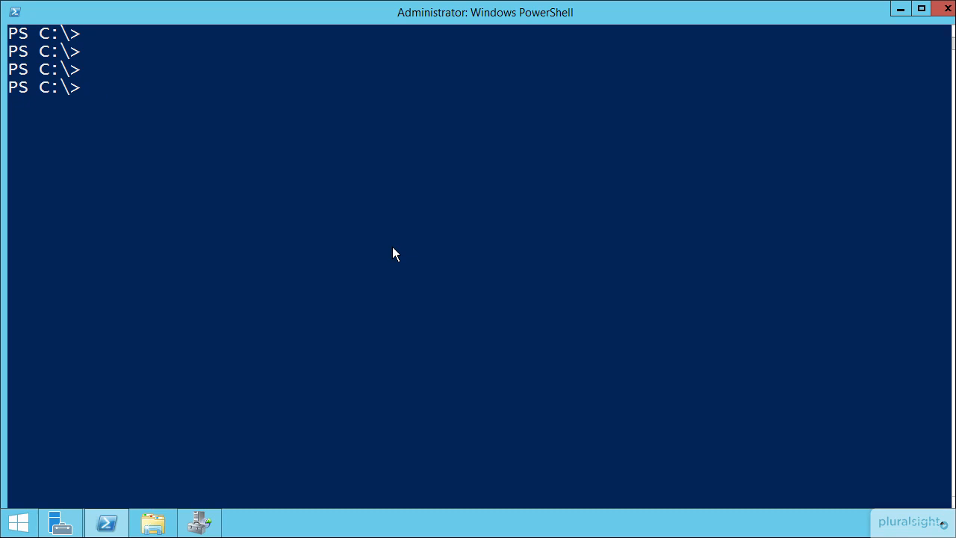
Display the help page for the Update-FsrmQuota cmdlet.
text(update-fsrmq)
key(Tab)
key(Home)
text(help)
key(Return)
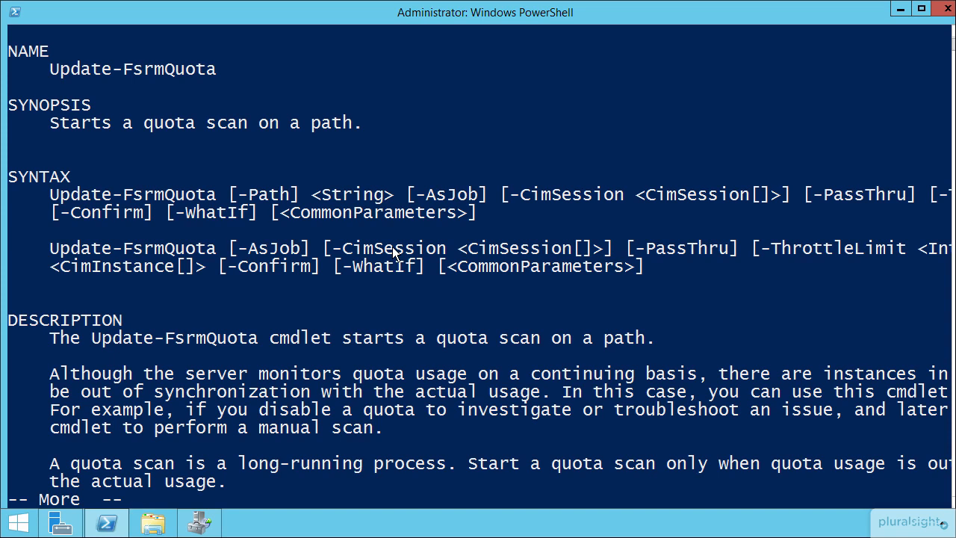
Quit the Update-FsrmQuota help page and clear the console.
text(qcls)
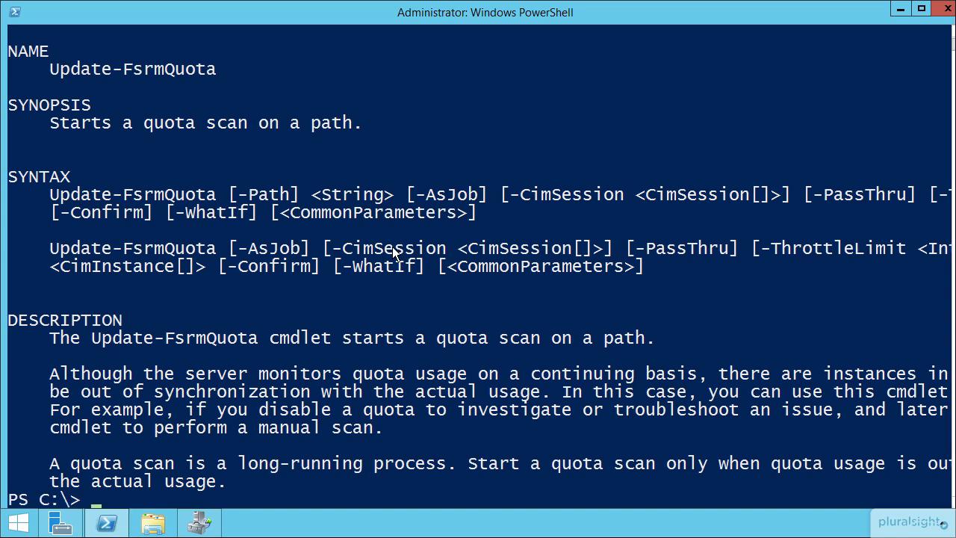
key(Return)
text(cls)
Display the help page for the Update-FsrmAutoQuota cmdlet.
key(Up)
key(Up)
key(Left)
key(Left)
key(Left)
key(Left)
key(Left)
text(auto)
key(Tab)
key(Delete)
key(Delete)
key(Delete)
key(Delete)
key(Delete)
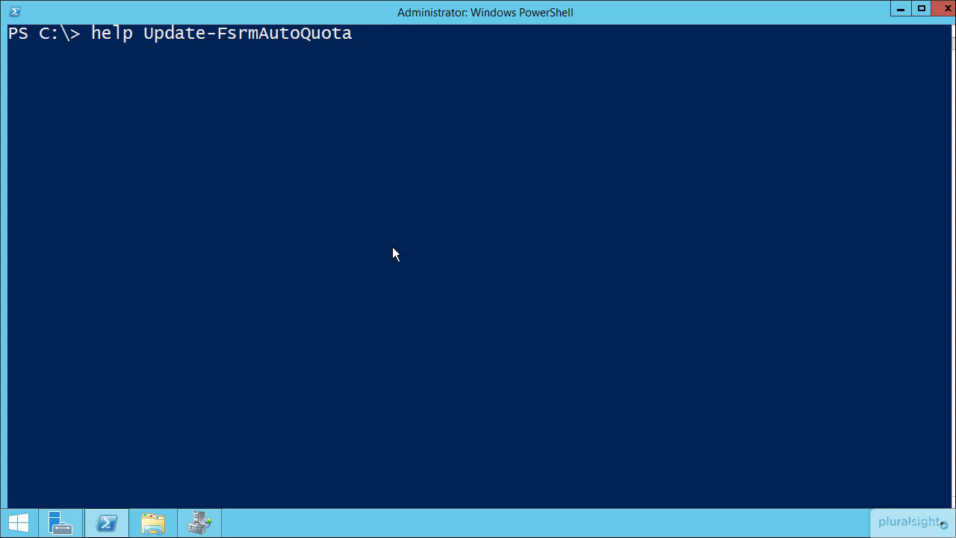
key(Return)
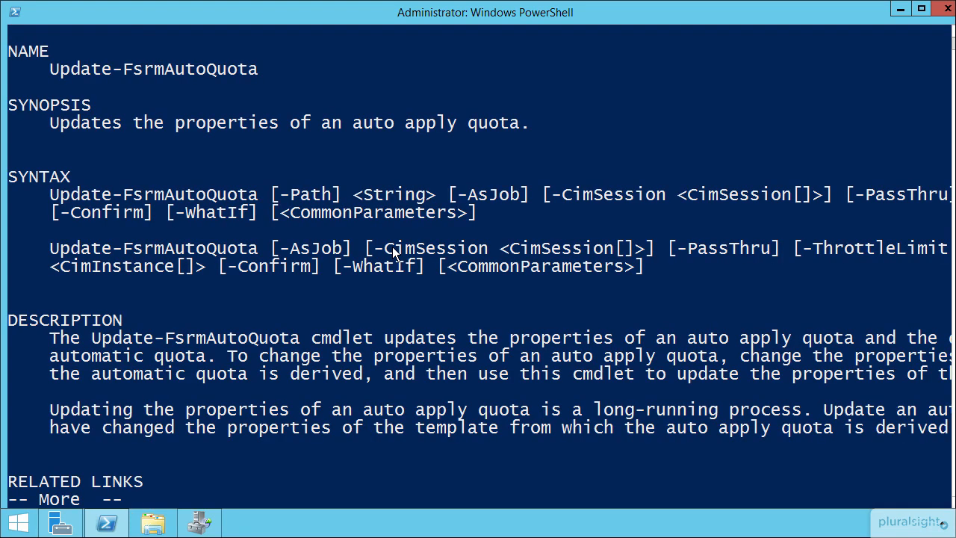